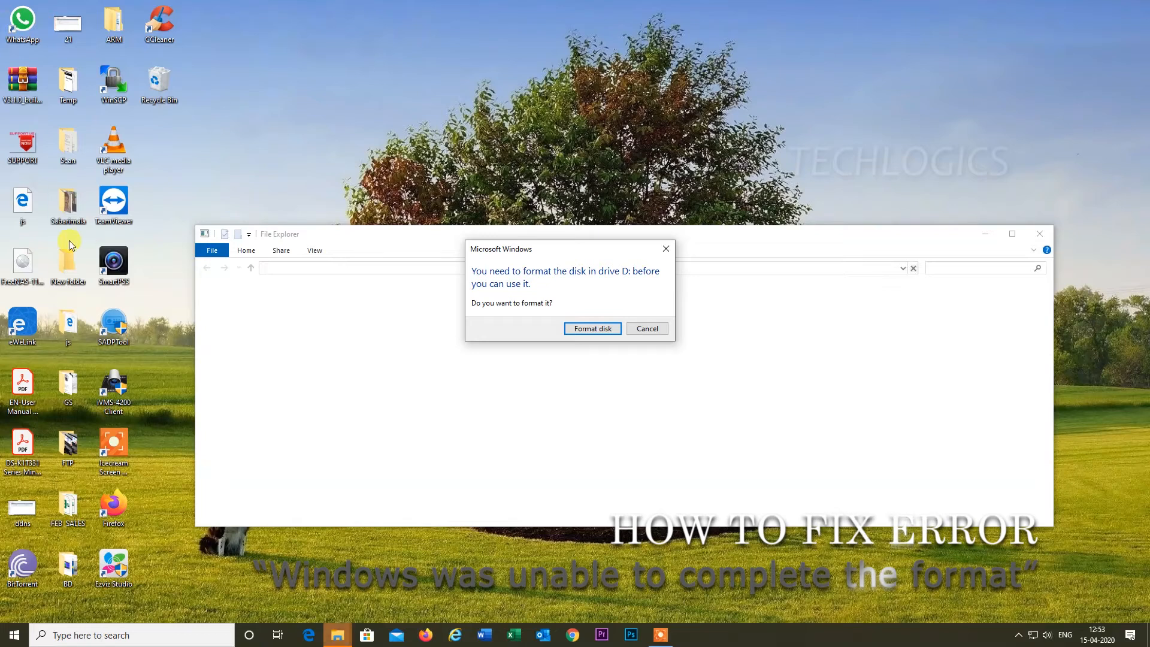
Try to quick-format USB drive D: as FAT with the default allocation size and the volume label TL.
click(602, 327)
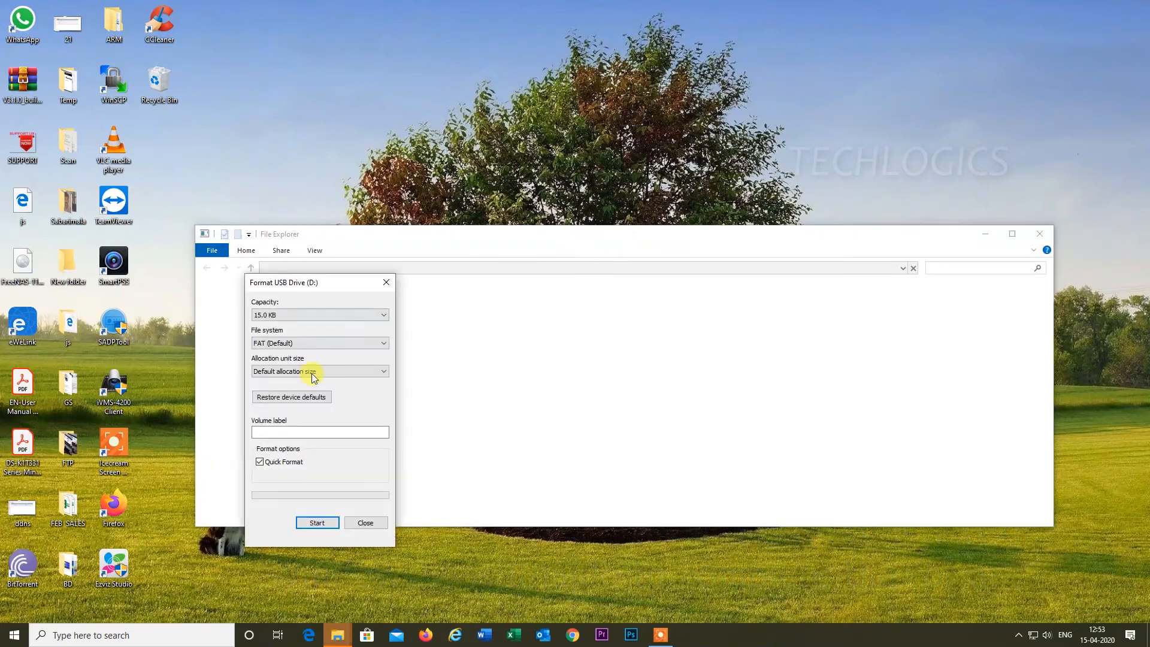
click(290, 433)
text(TL)
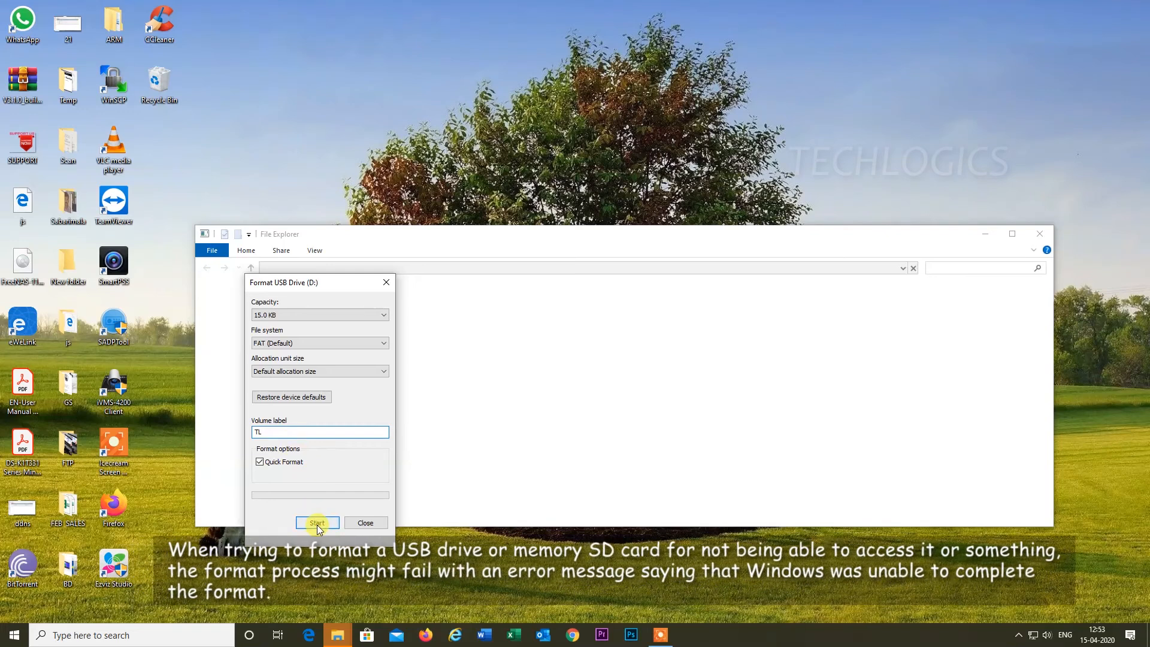
click(317, 523)
click(605, 318)
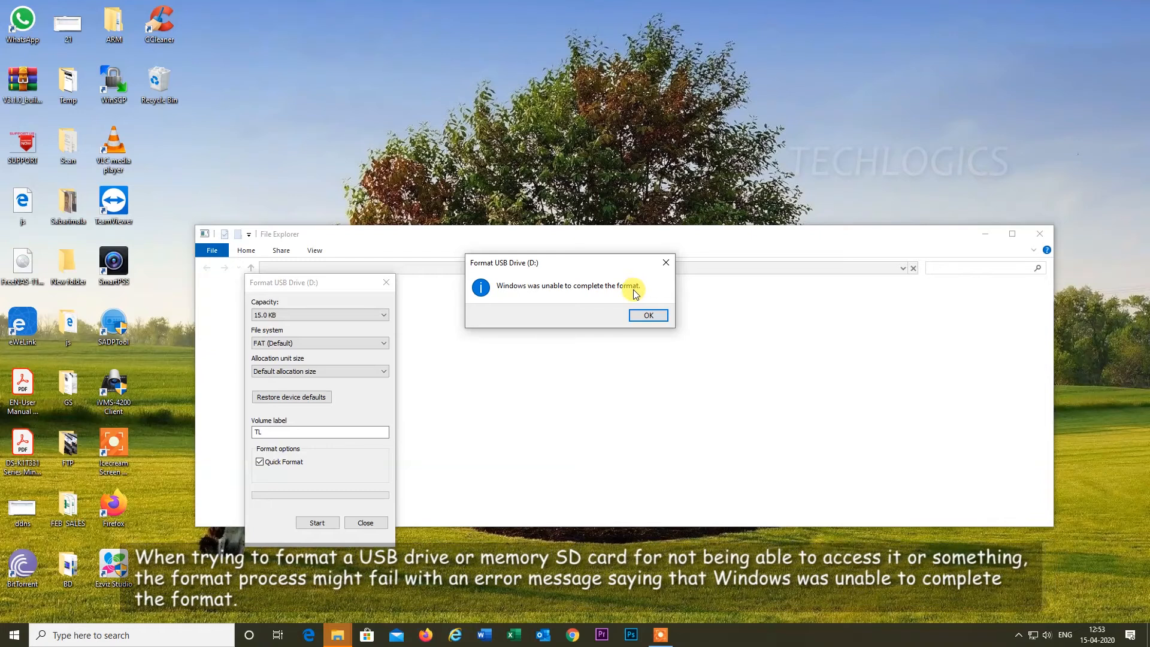
click(648, 315)
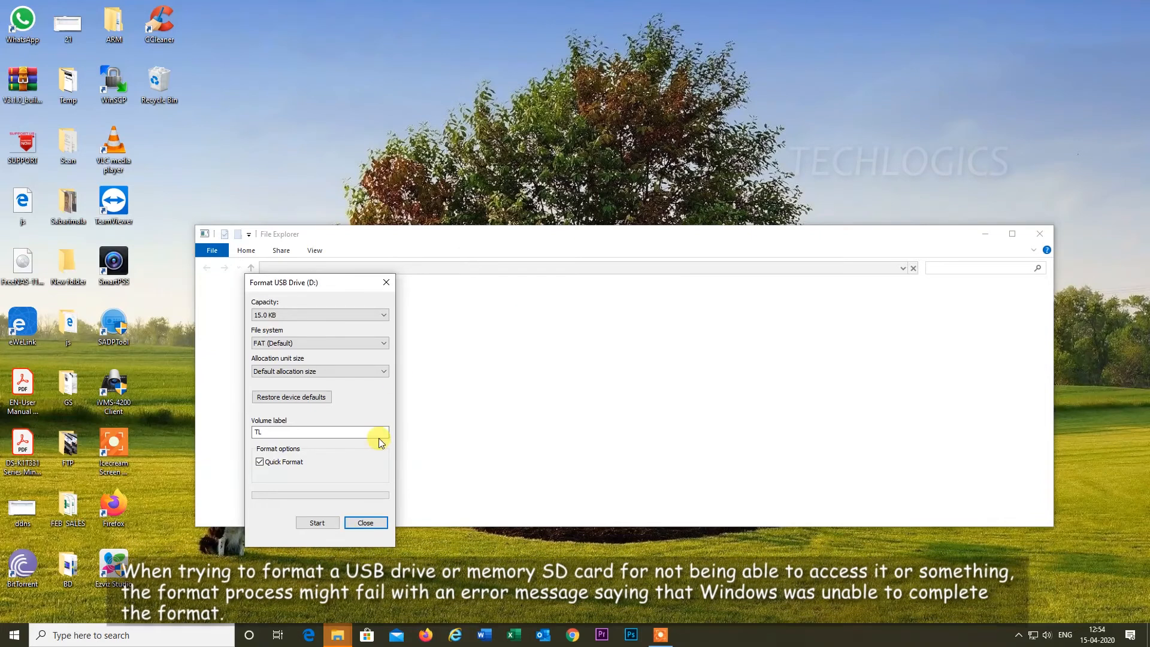
click(363, 526)
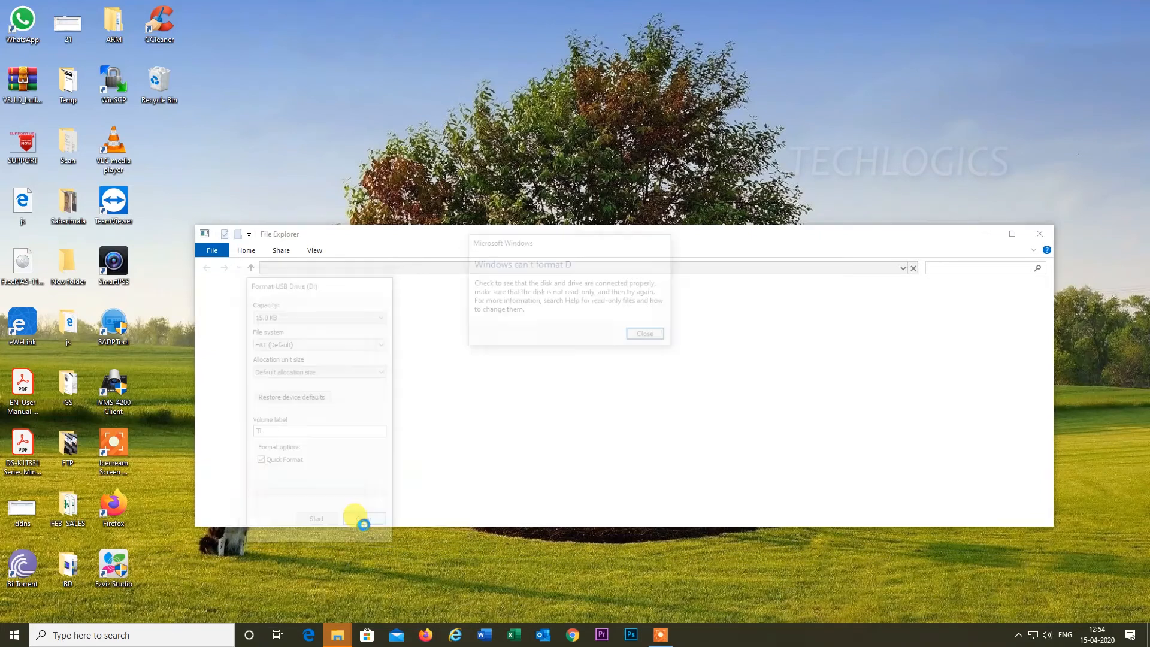
click(659, 336)
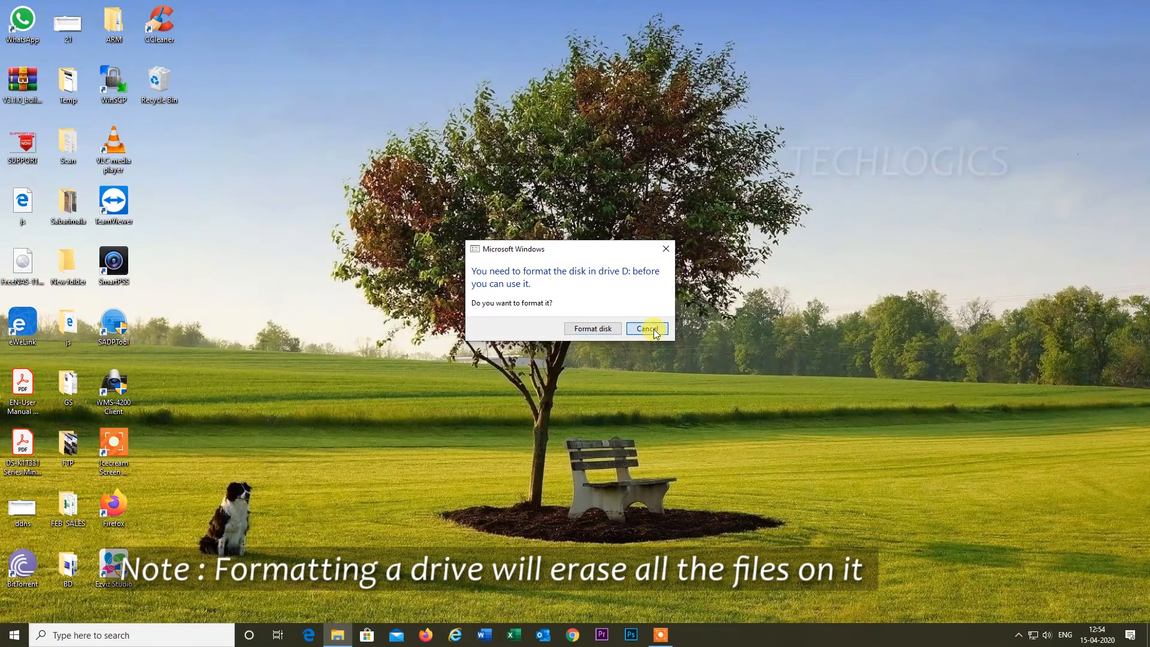
click(654, 331)
Show the computer's drives in File Explorer and select USB Drive (D:).
click(331, 640)
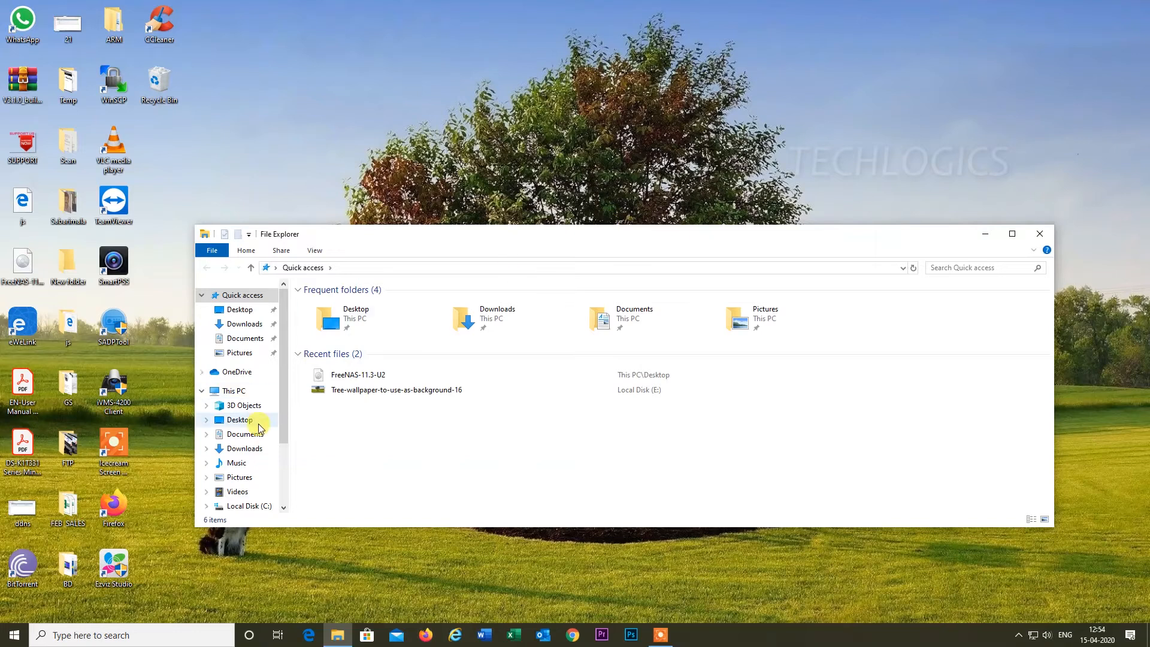
click(246, 391)
drag(505, 225, 506, 92)
click(512, 264)
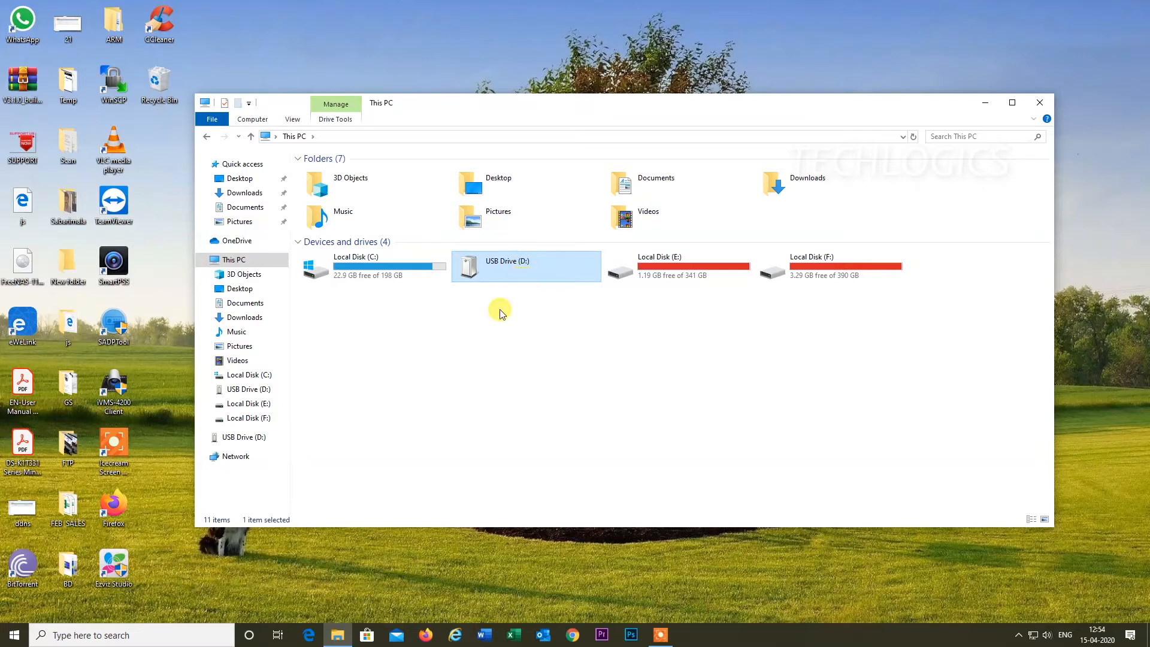
Search for and open Command Prompt, minimize File Explorer, and move the console to the middle of the desktop.
click(101, 634)
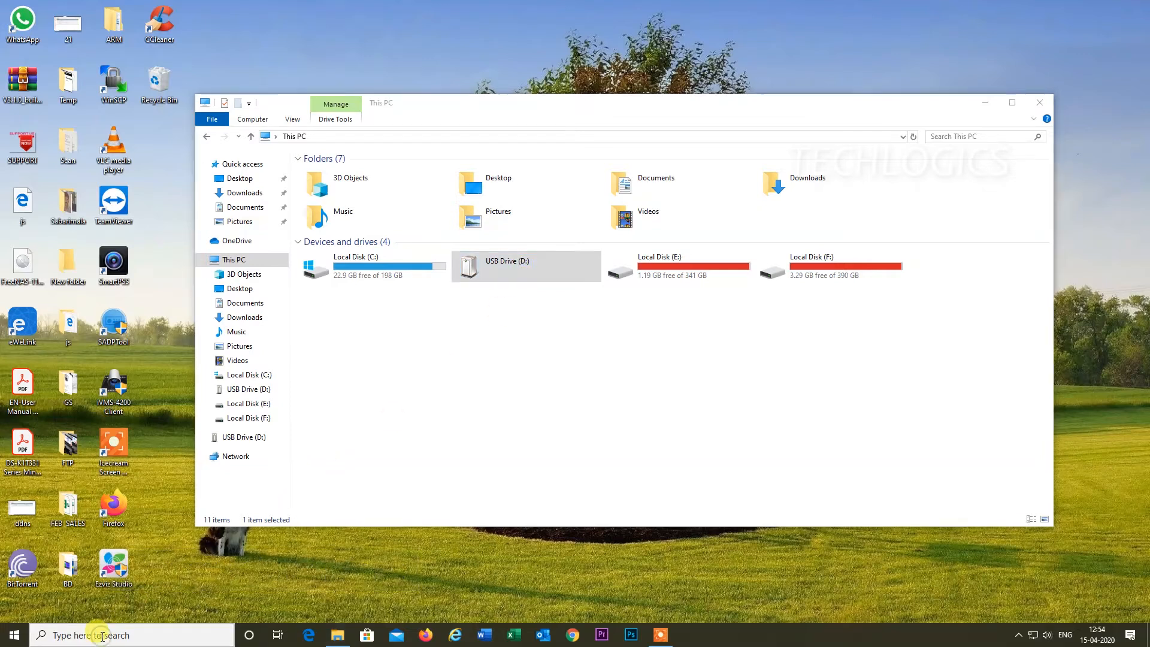
text(co)
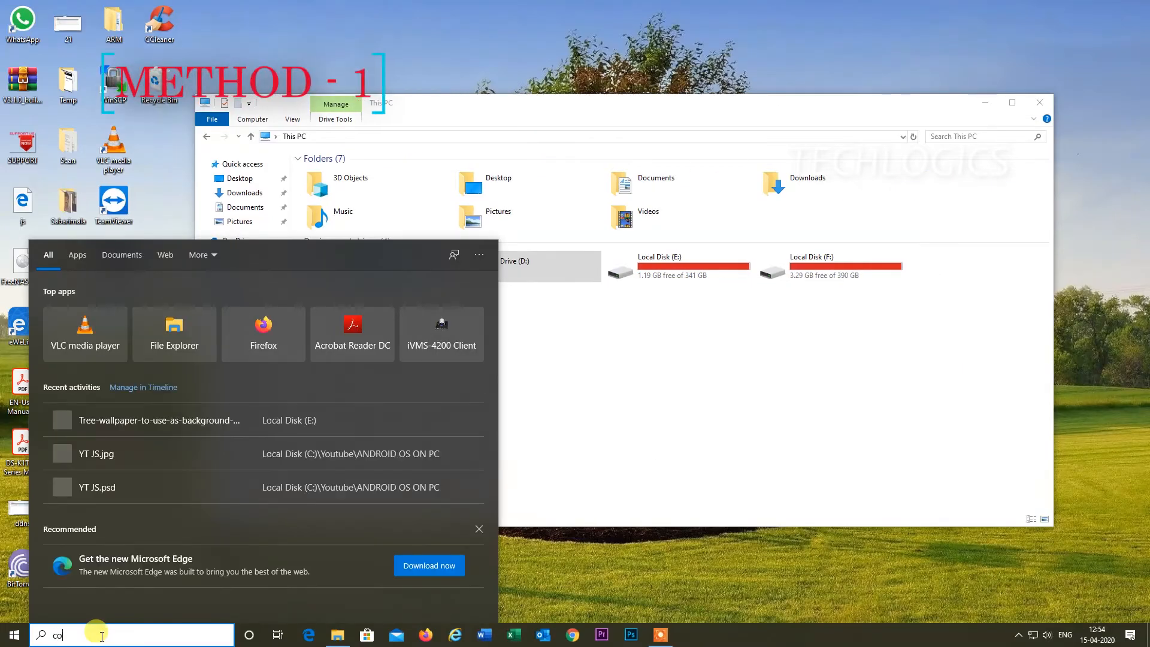
text(mmand)
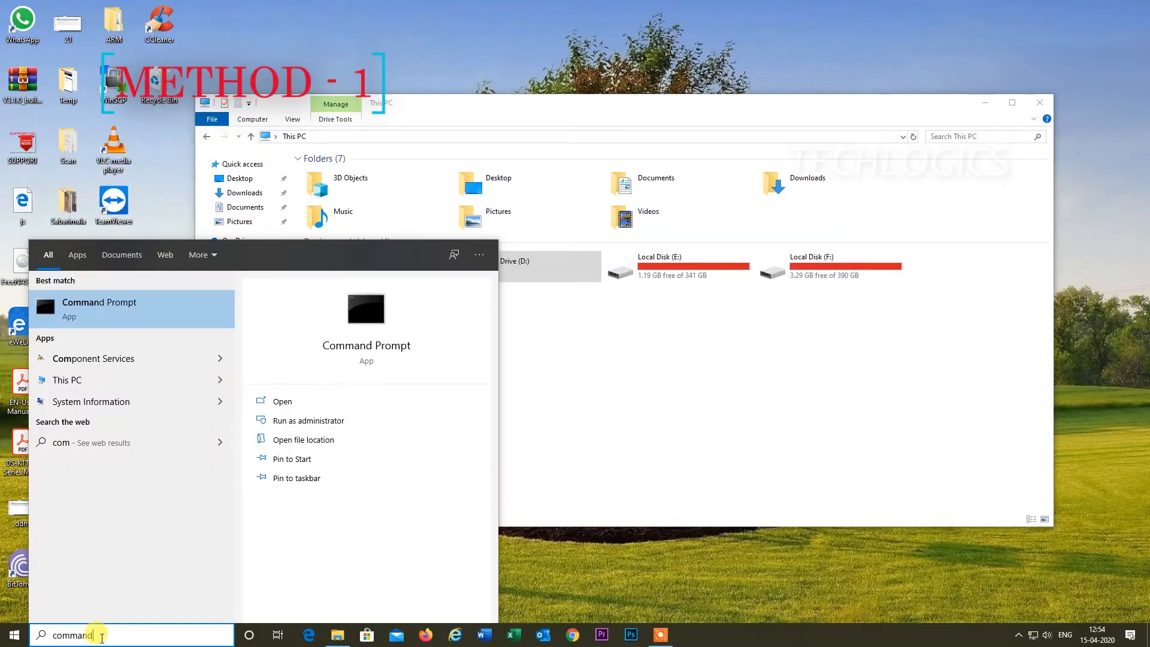
click(152, 317)
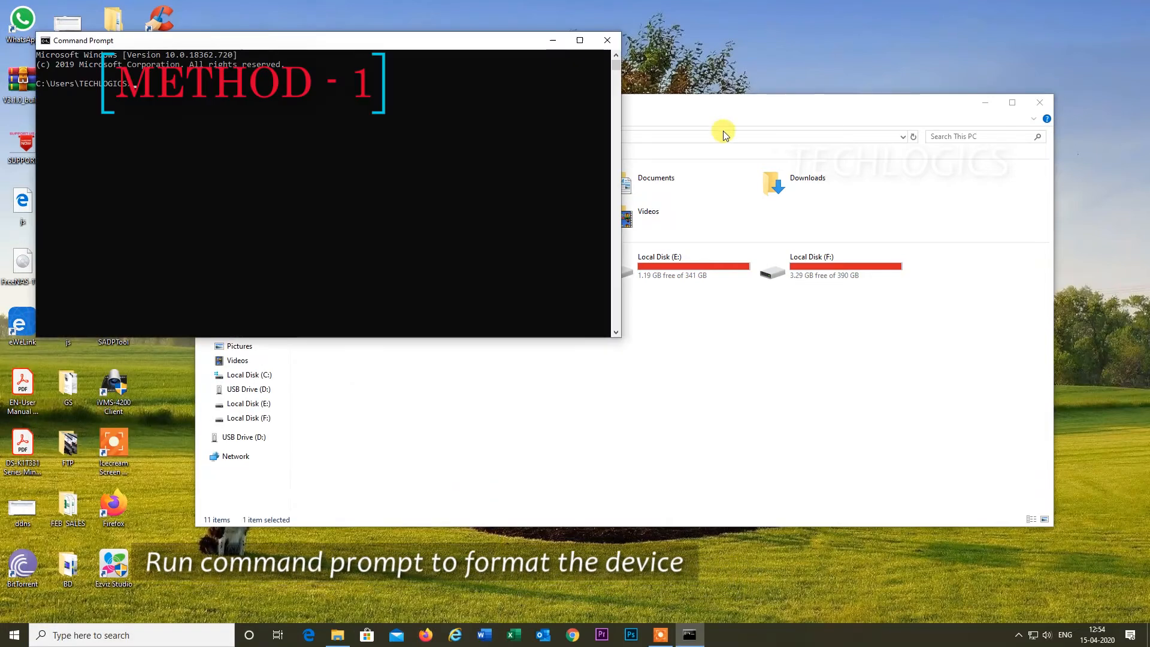
click(984, 103)
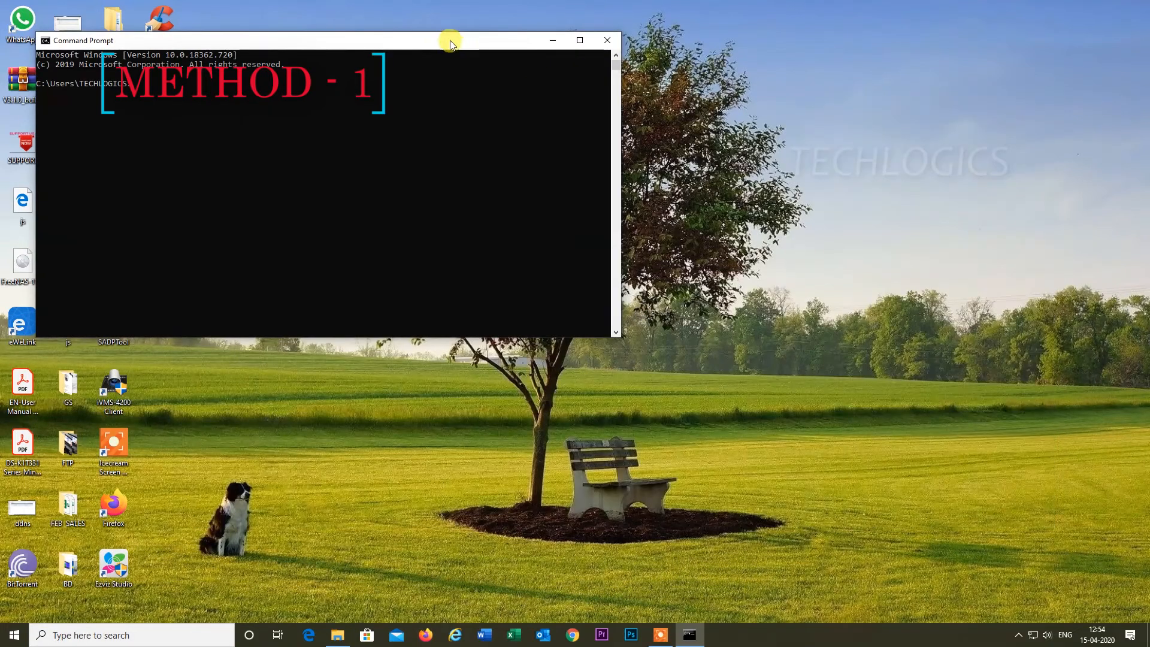
drag(440, 39, 737, 98)
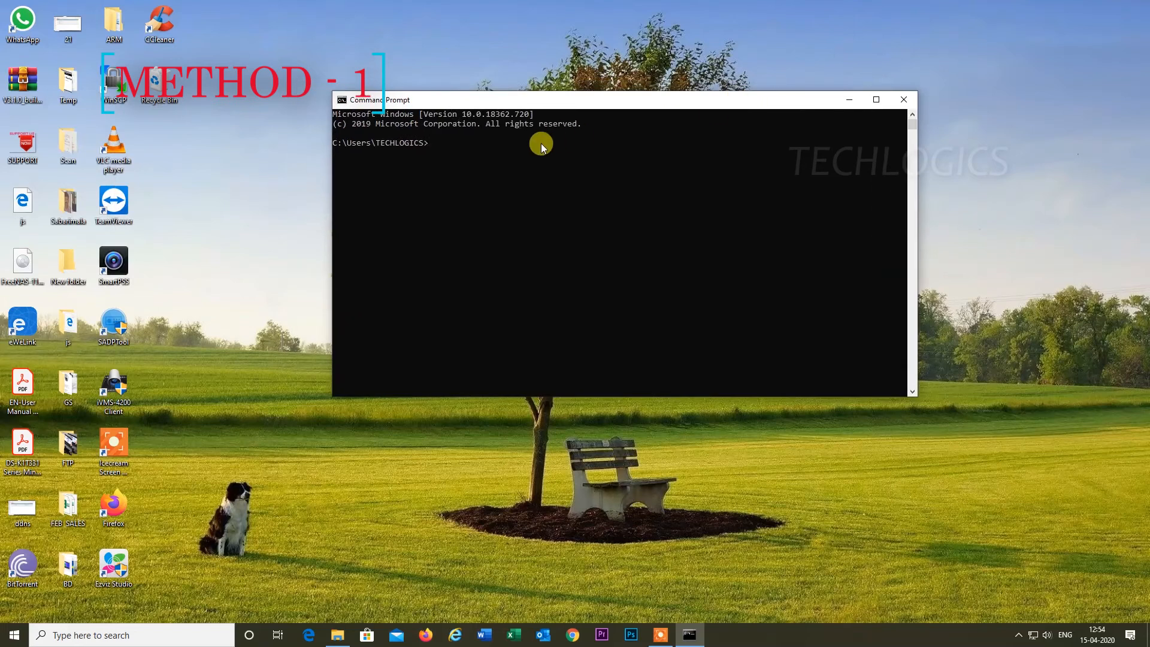
Start the diskpart utility, minimize the original Command Prompt, and move the DiskPart window to the middle of the desktop.
text(diskpar)
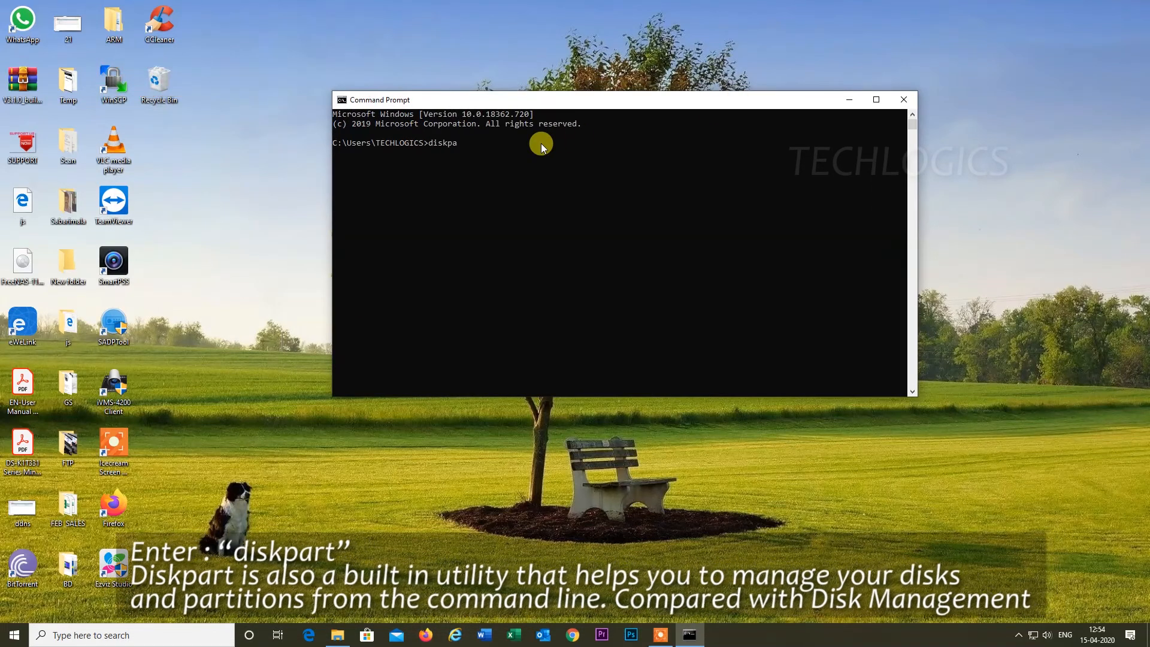
text(t)
key(Return)
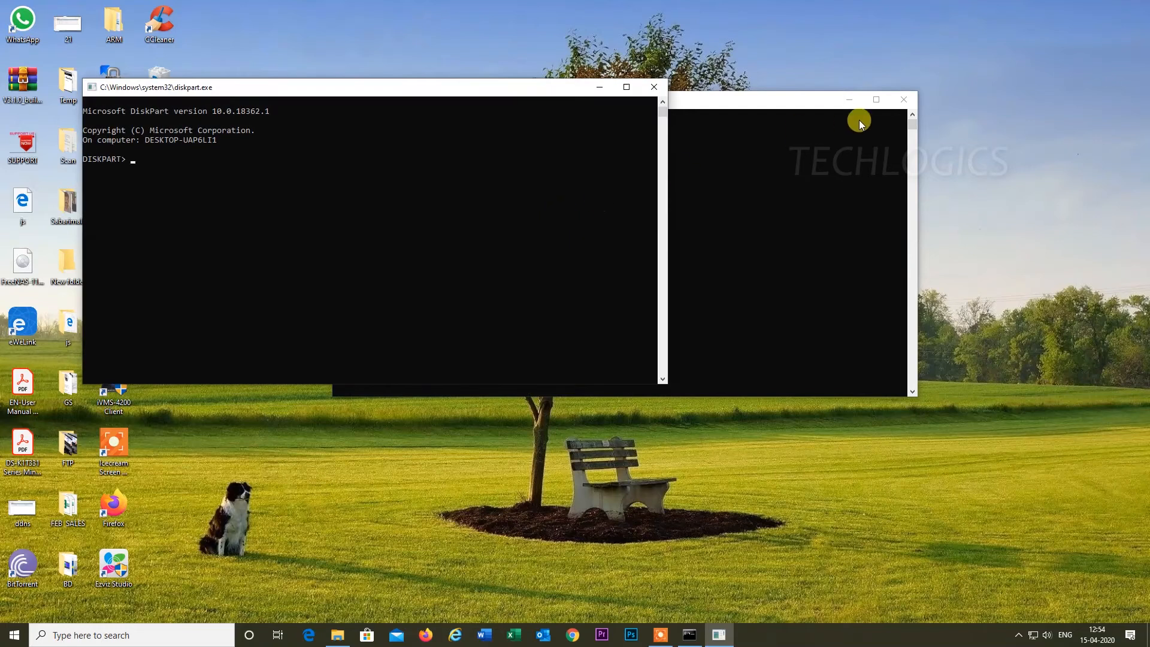
click(849, 99)
drag(479, 91, 722, 176)
List the disks with "list disk" and highlight the Disk 1 row to identify the USB drive.
click(413, 240)
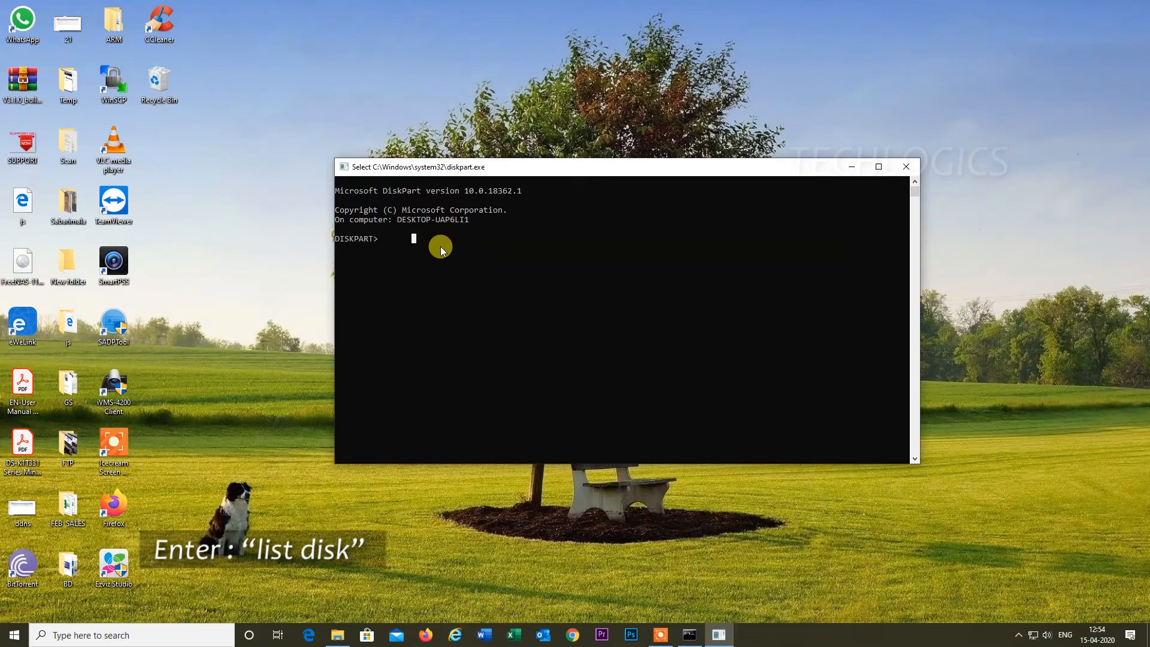
text(list disk)
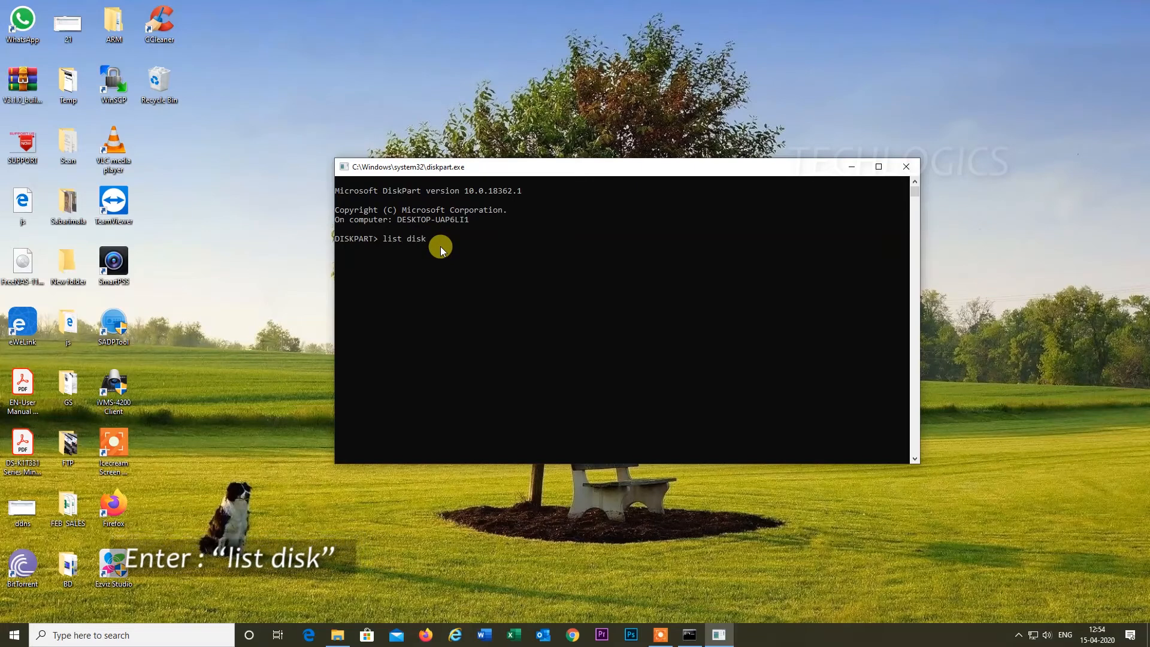
key(Return)
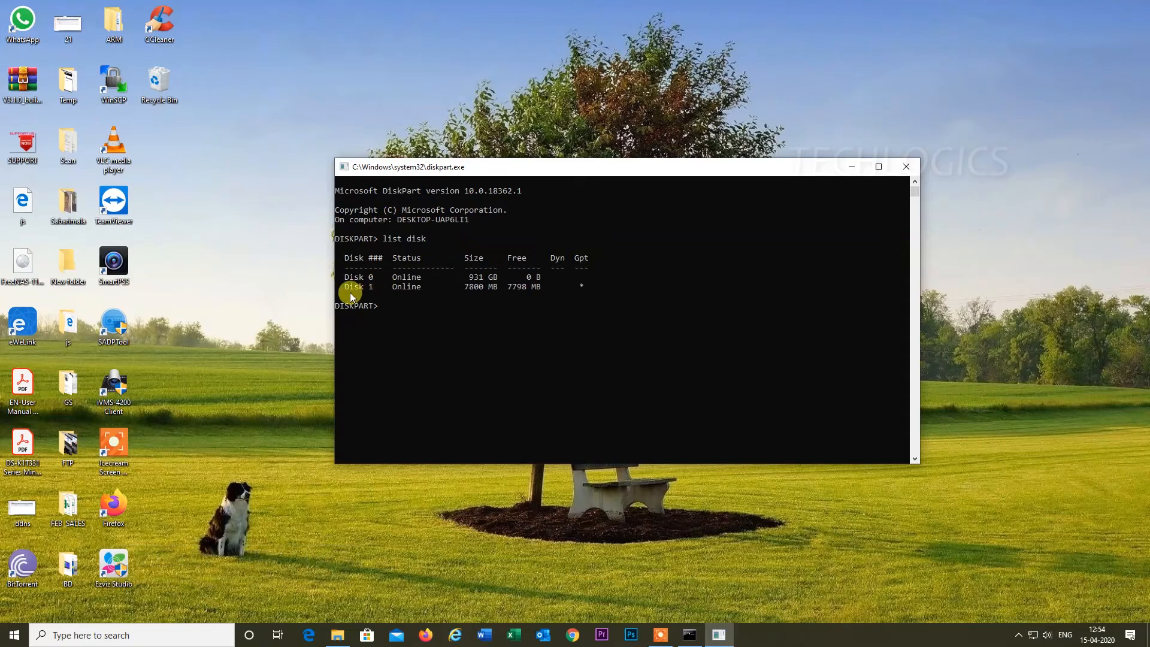
drag(341, 286, 590, 291)
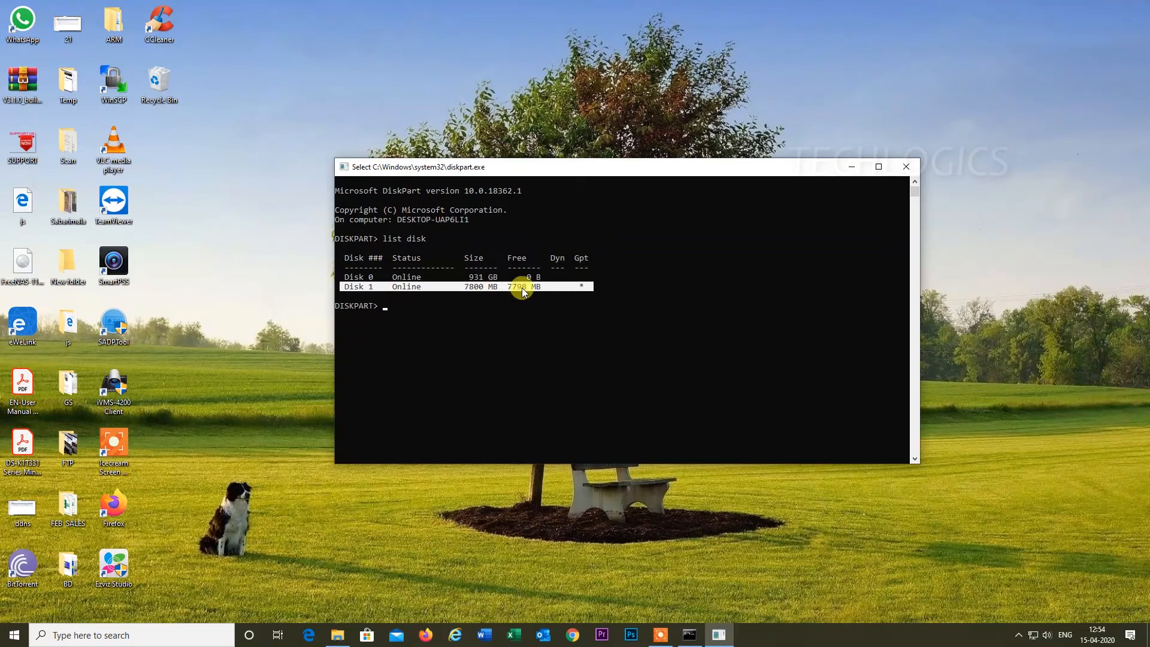
click(479, 288)
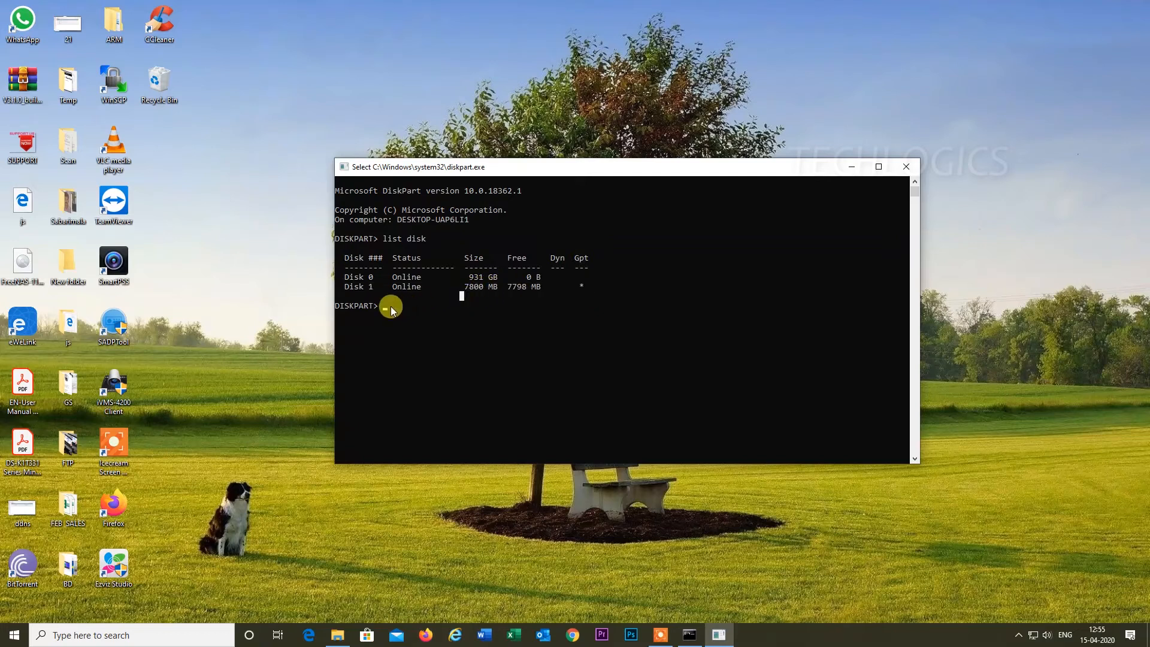
click(365, 293)
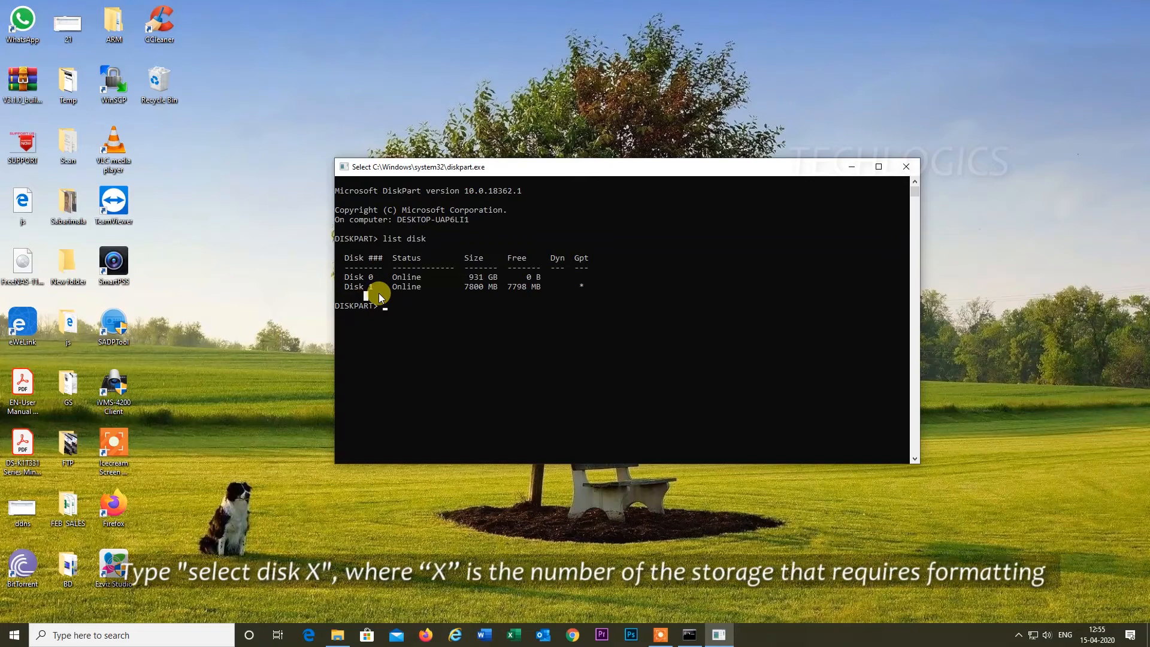
Select the USB drive with "select disk 1" and erase it with "clean".
click(408, 304)
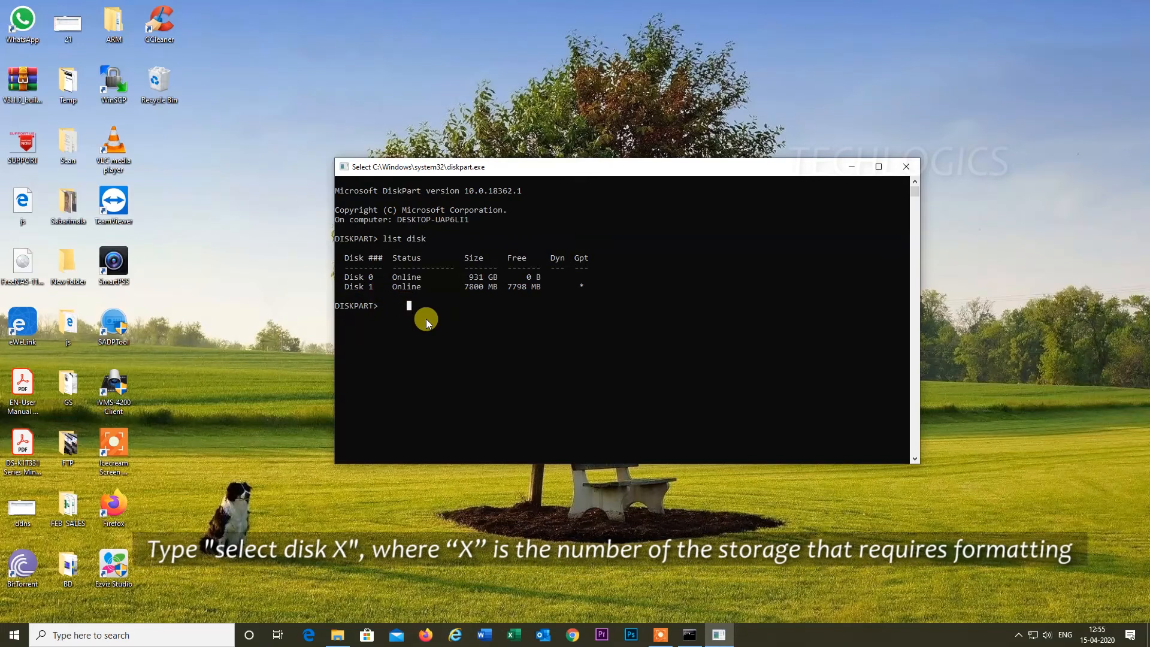
text(selec)
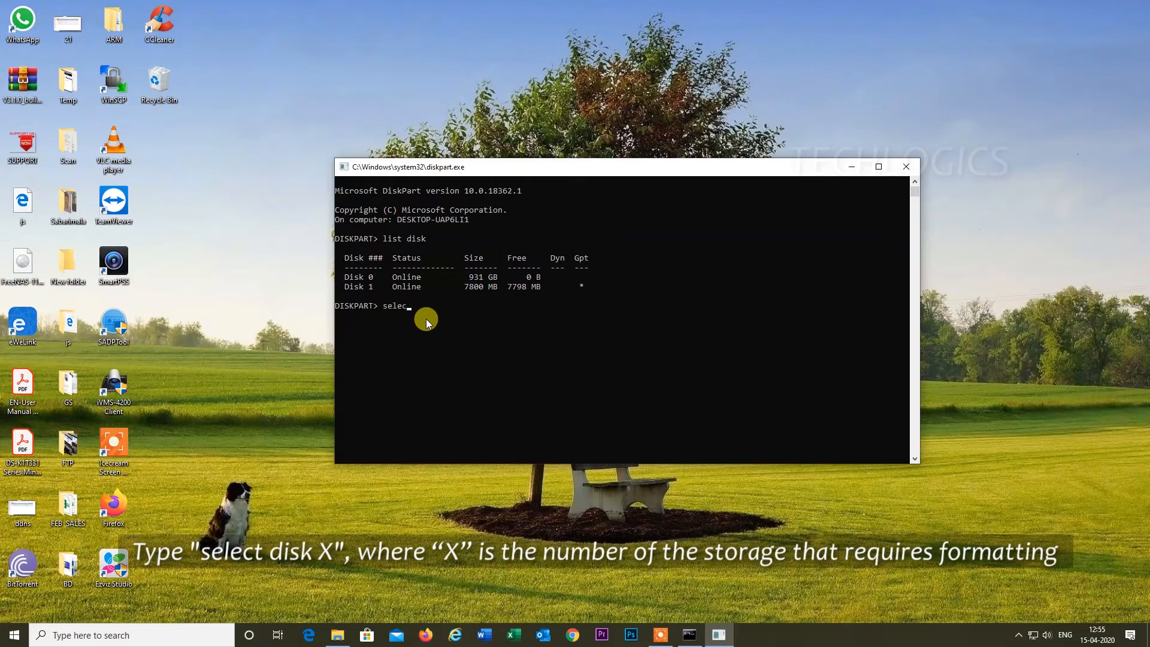
text(t disk)
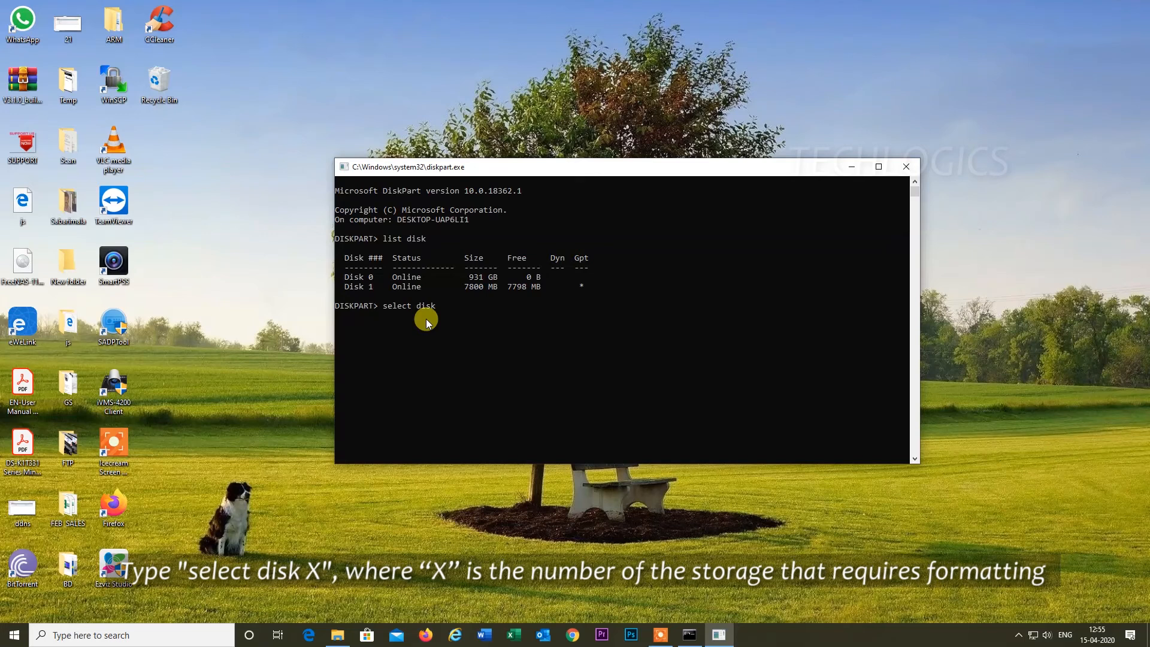
text( 1)
key(Return)
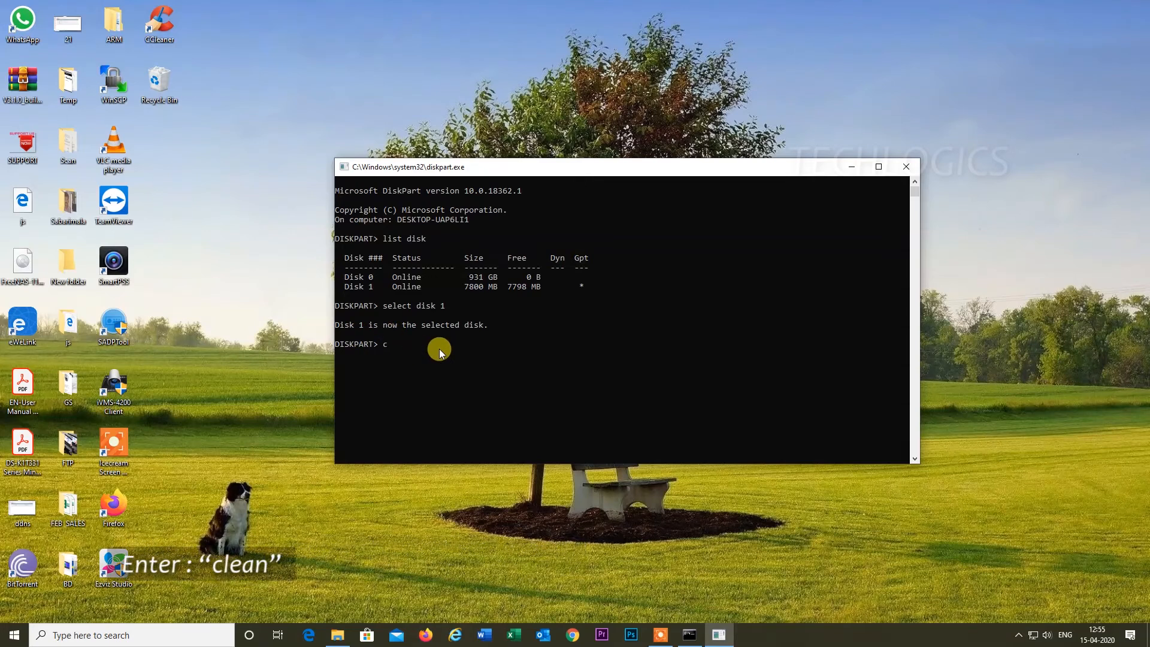
text(clean)
key(Return)
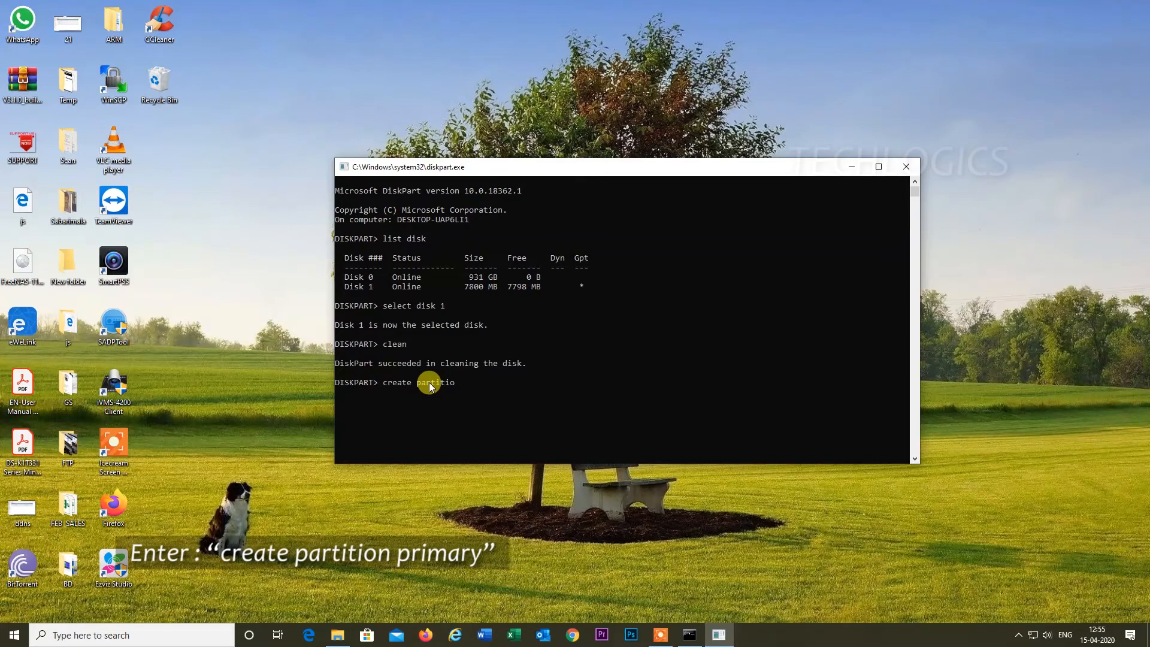
Create a primary partition on the cleaned disk with "create partition primary".
text(p)
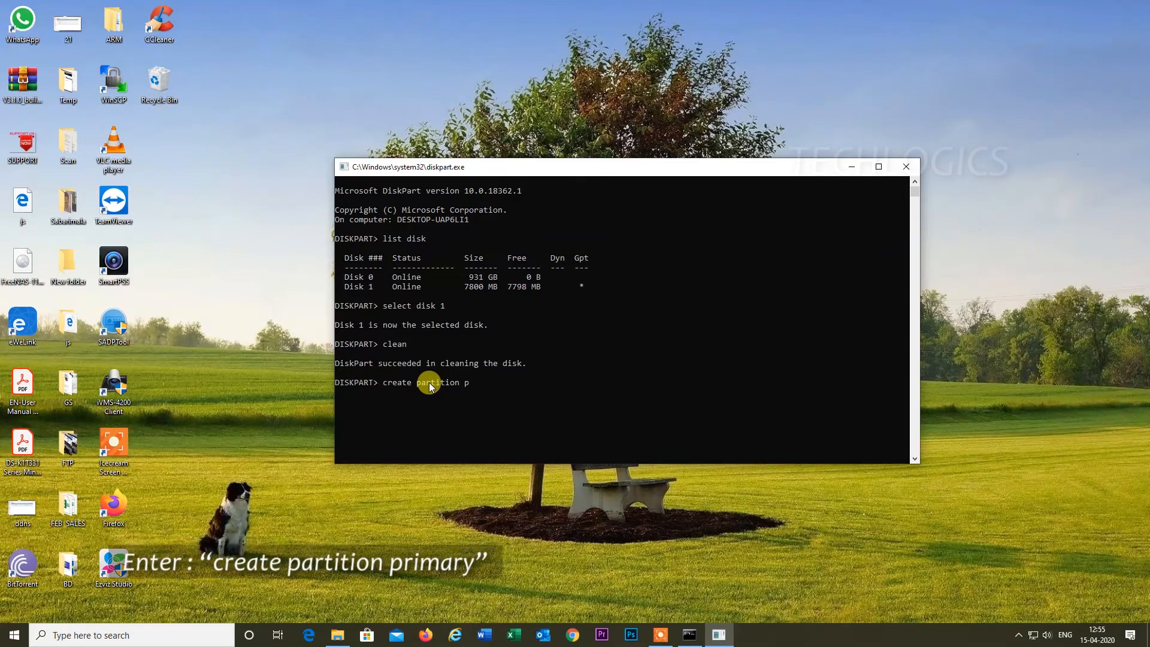
text(rimary)
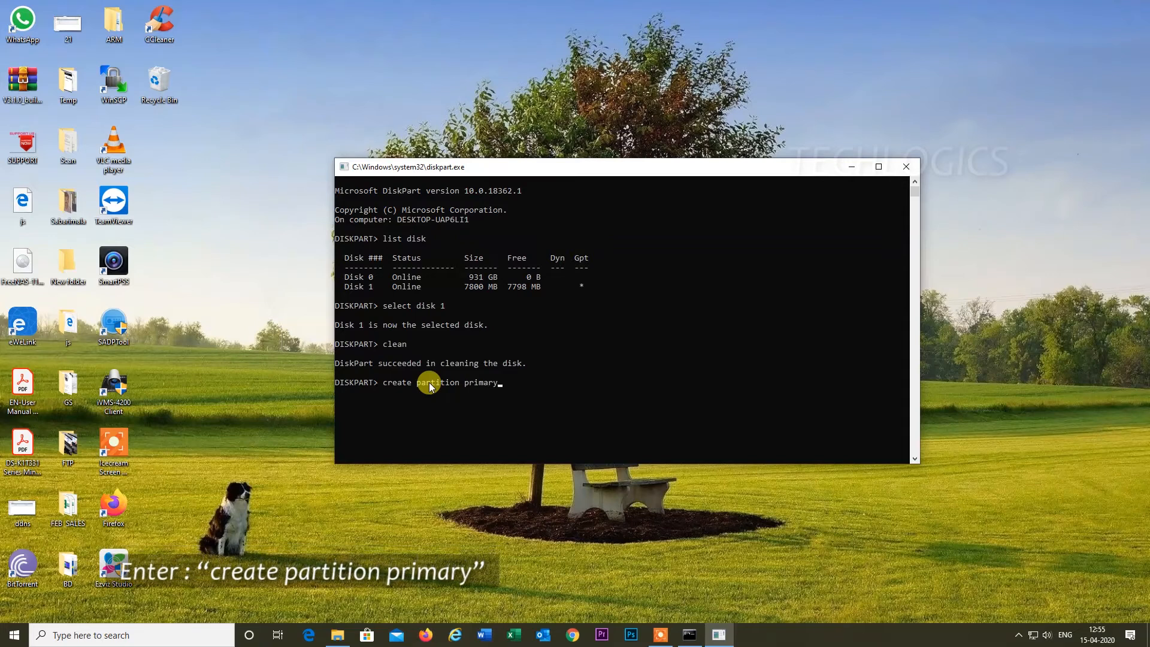
key(Return)
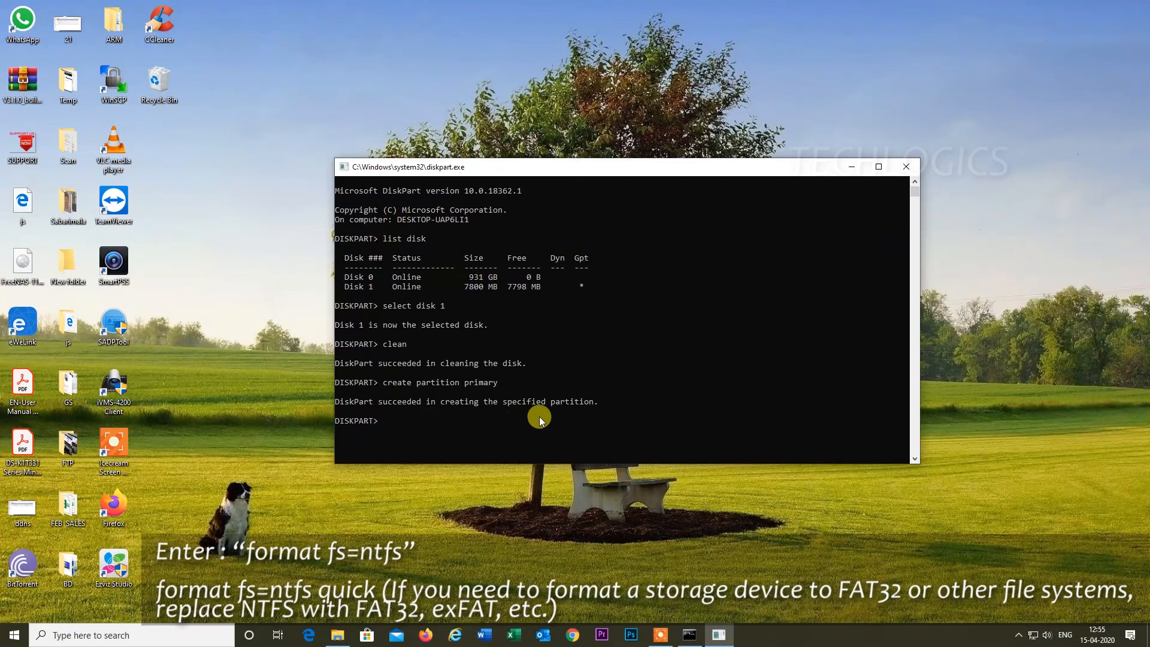
Start formatting the new partition as NTFS with "format fs=ntfs".
text(format)
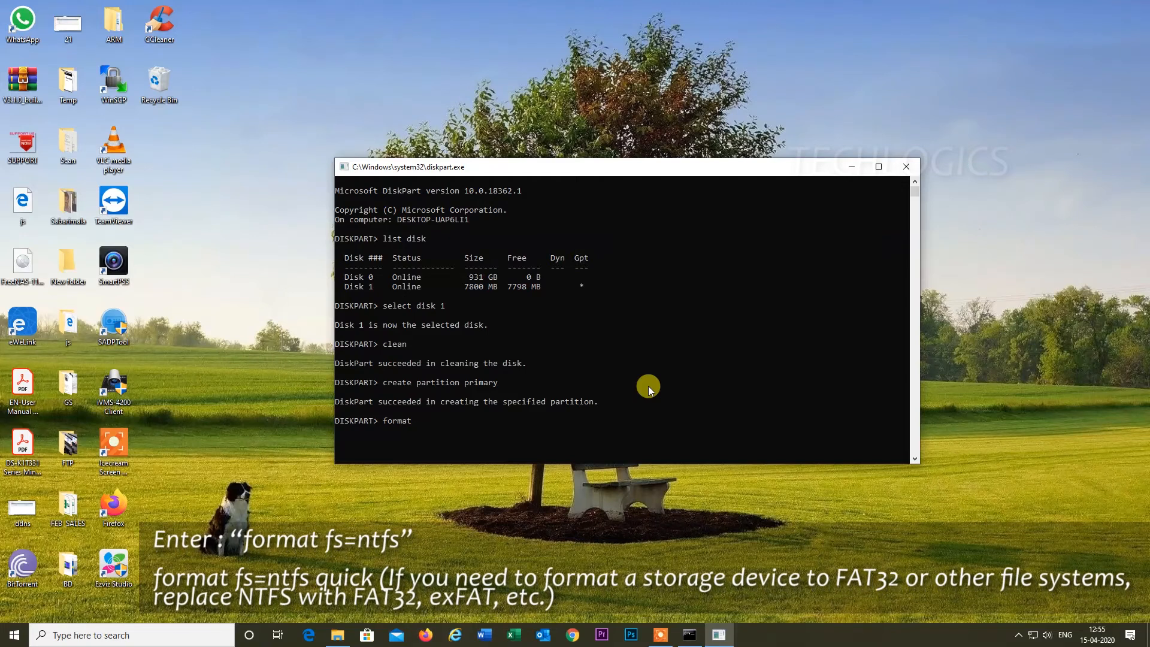
text(fs-)
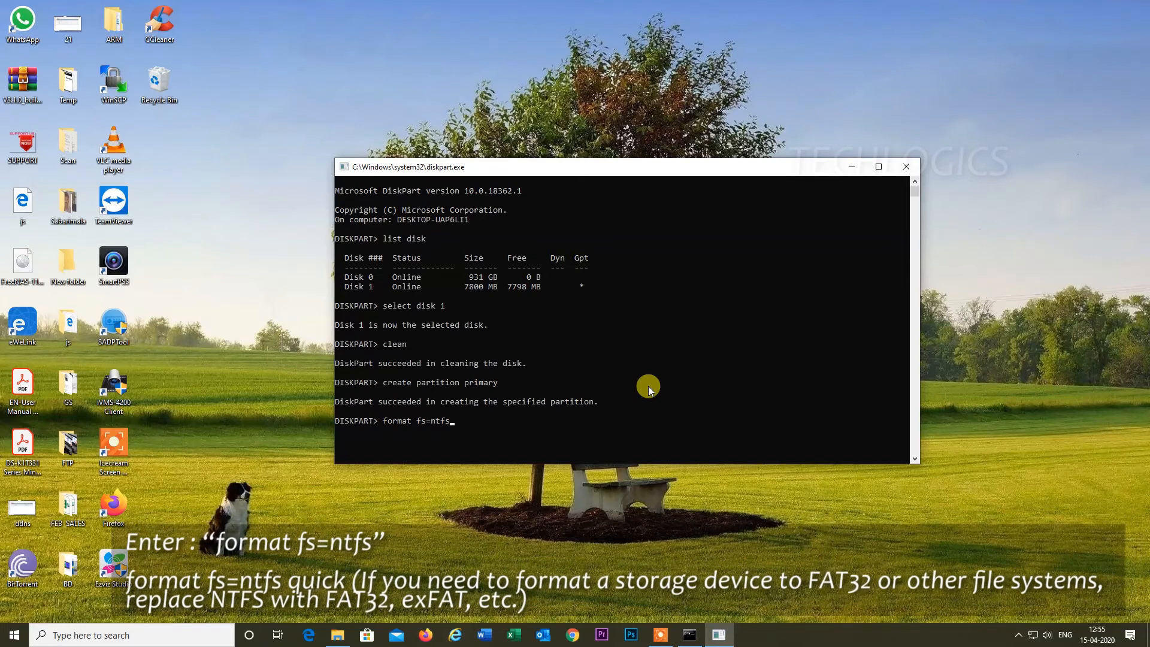
key(Return)
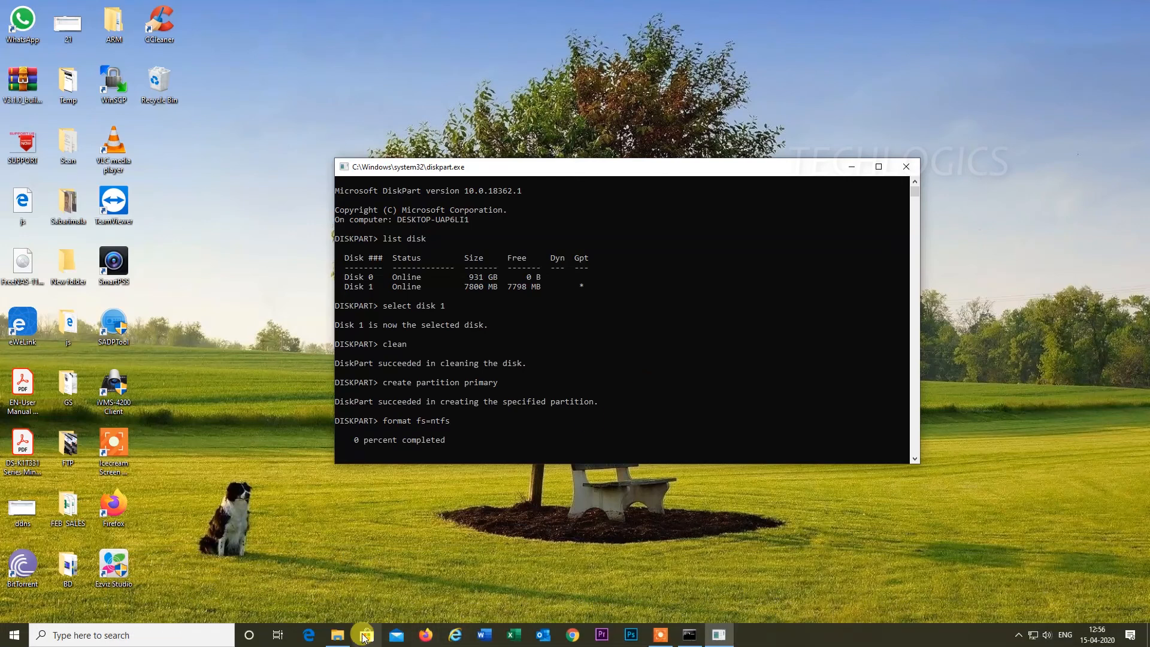
Restore the This PC window and arrange it with the DiskPart window so drives and format progress are both visible.
click(339, 638)
drag(660, 115, 560, 218)
drag(616, 167, 892, 232)
drag(560, 210, 513, 48)
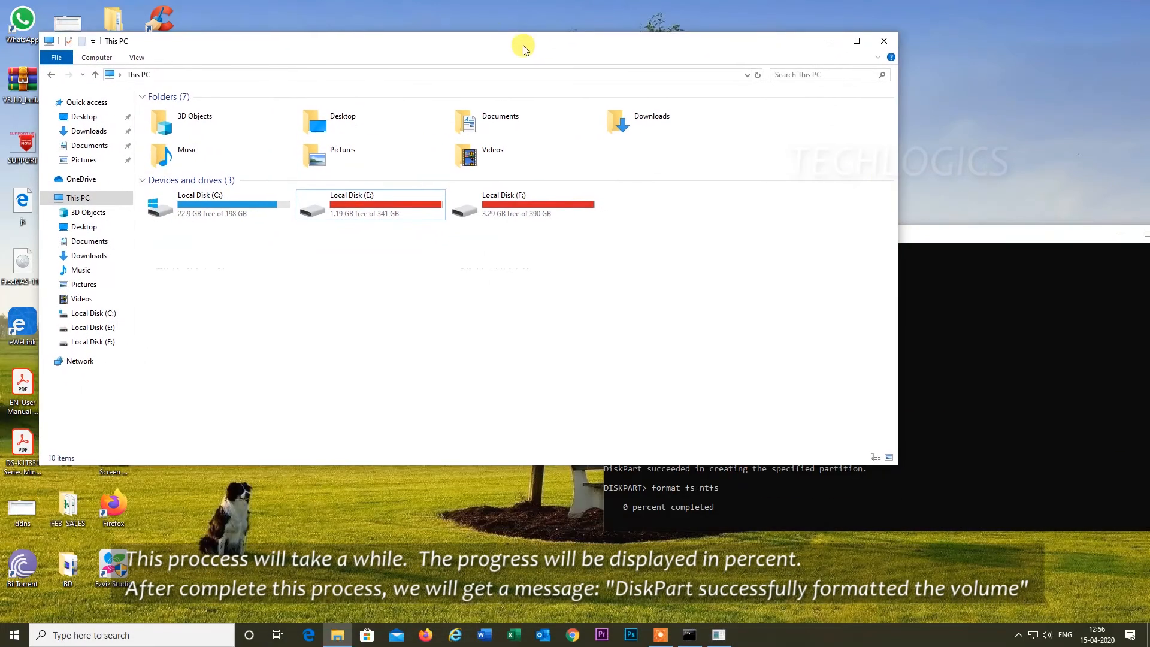
click(950, 249)
drag(953, 239, 765, 256)
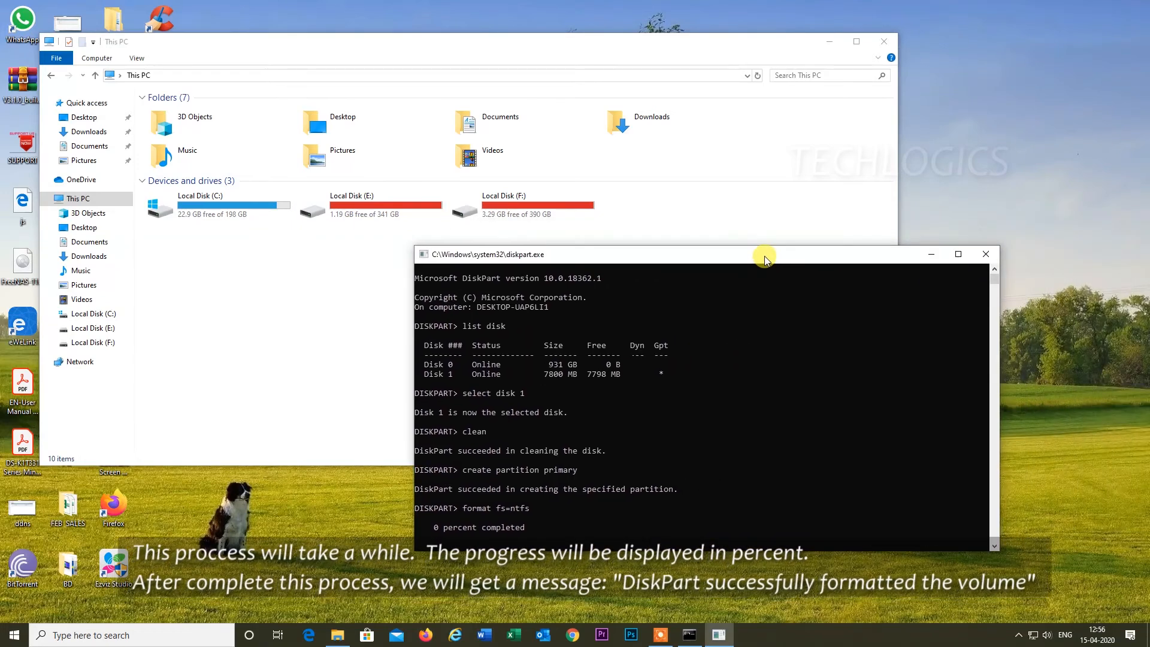
Move the new USB Drive (D:) window aside and open USB Drive (D:) from This PC.
scroll(544, 523, down, 2)
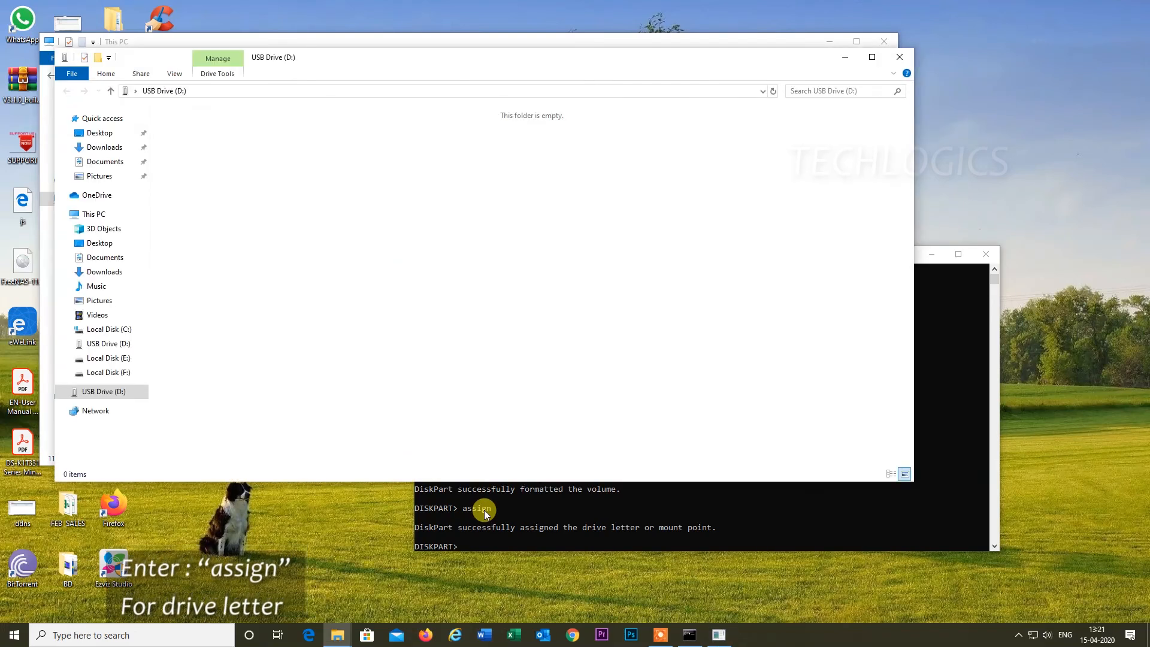
drag(315, 53, 731, 121)
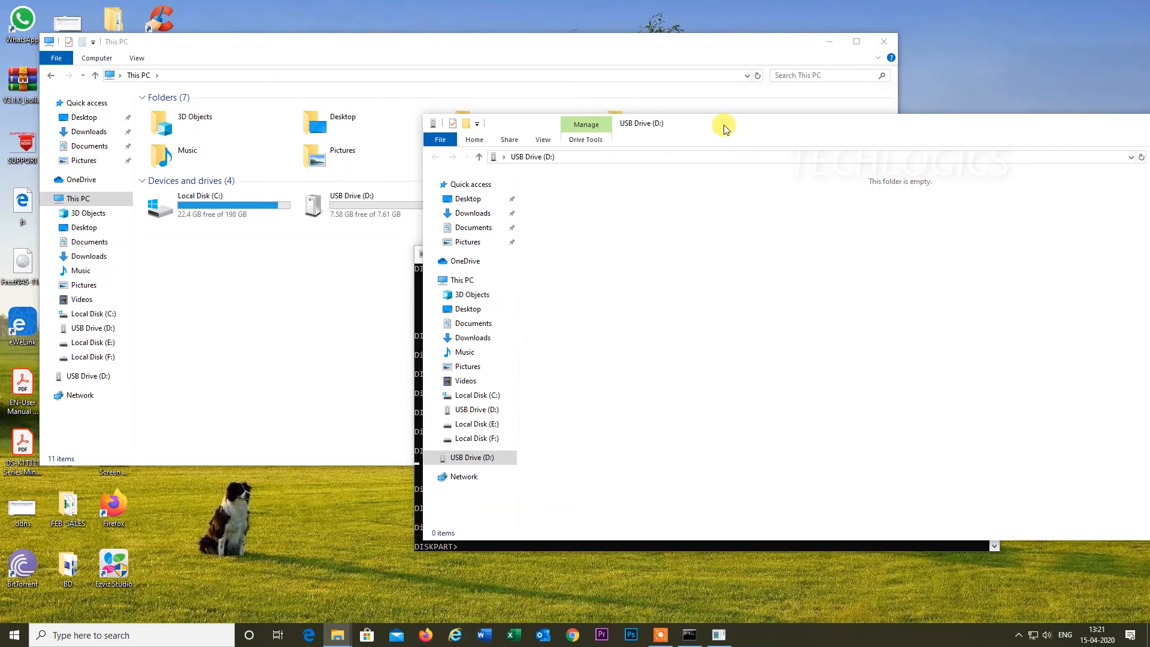
click(470, 46)
double_click(374, 204)
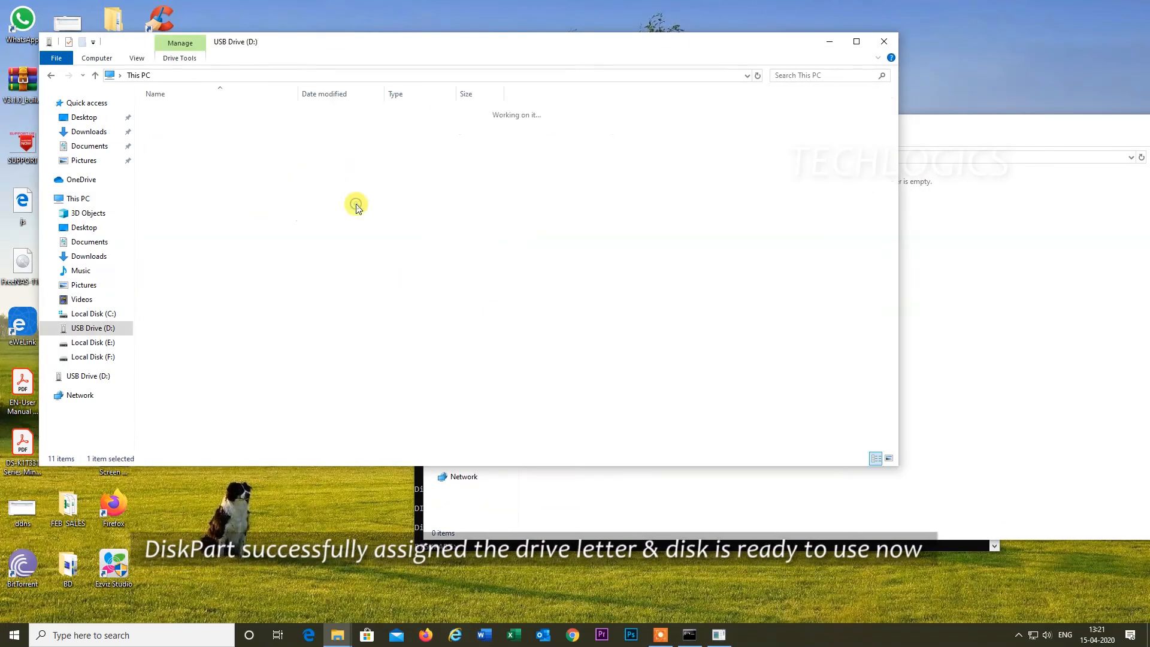
Uncover the desktop icons and copy the SUPPORT image from the desktop onto USB Drive (D:).
drag(293, 49, 521, 75)
click(29, 139)
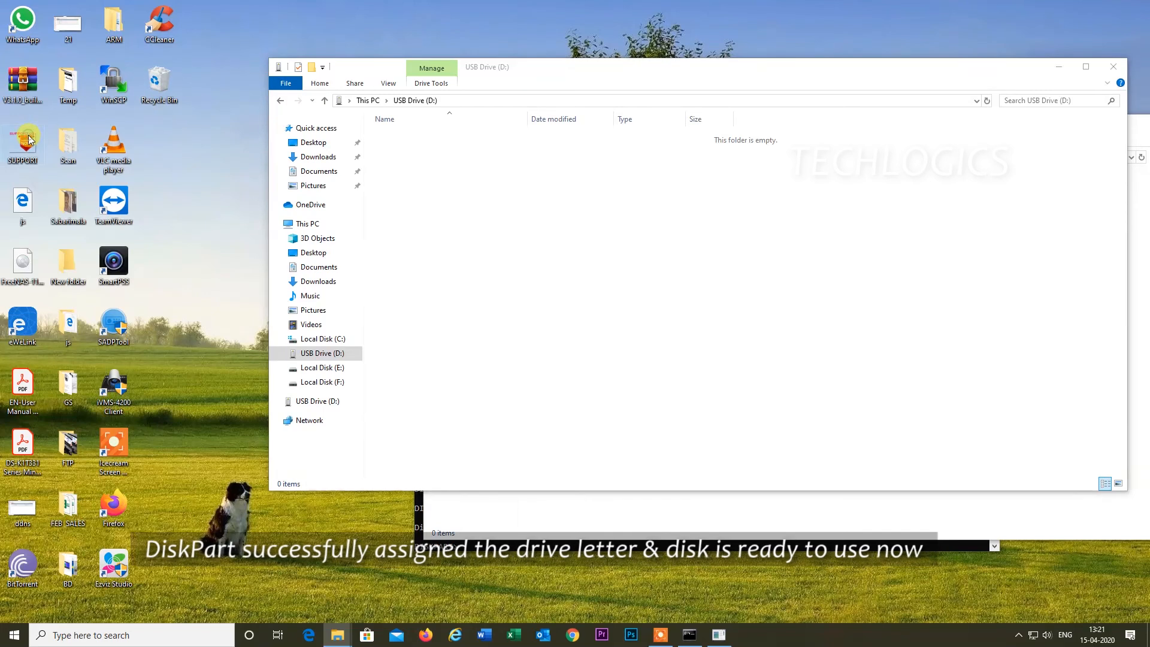
drag(514, 223, 537, 195)
drag(665, 77, 539, 85)
Bring up the Open with choices for the SUPPORT image on USB Drive (D:).
right_click(390, 141)
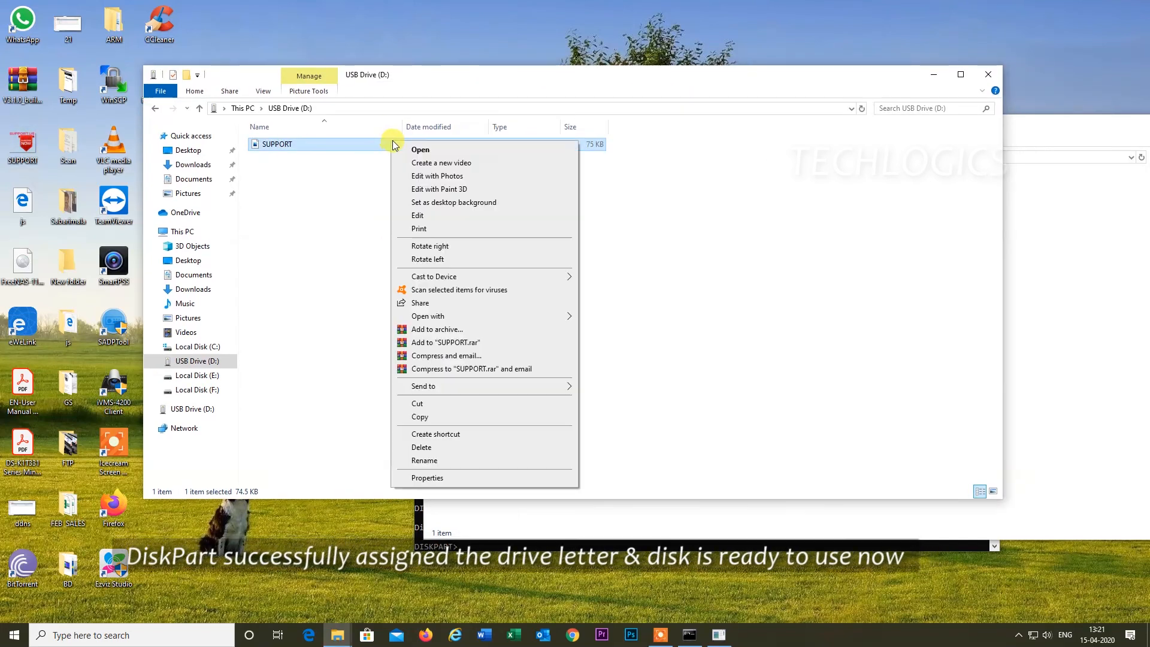
mouse_move(558, 316)
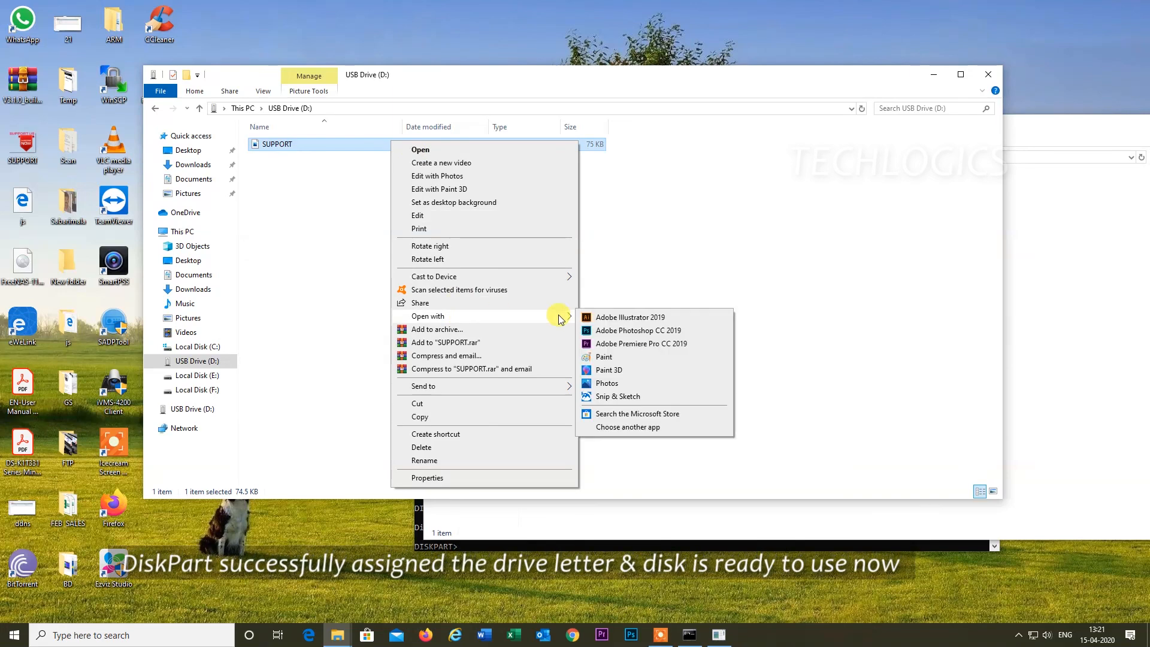